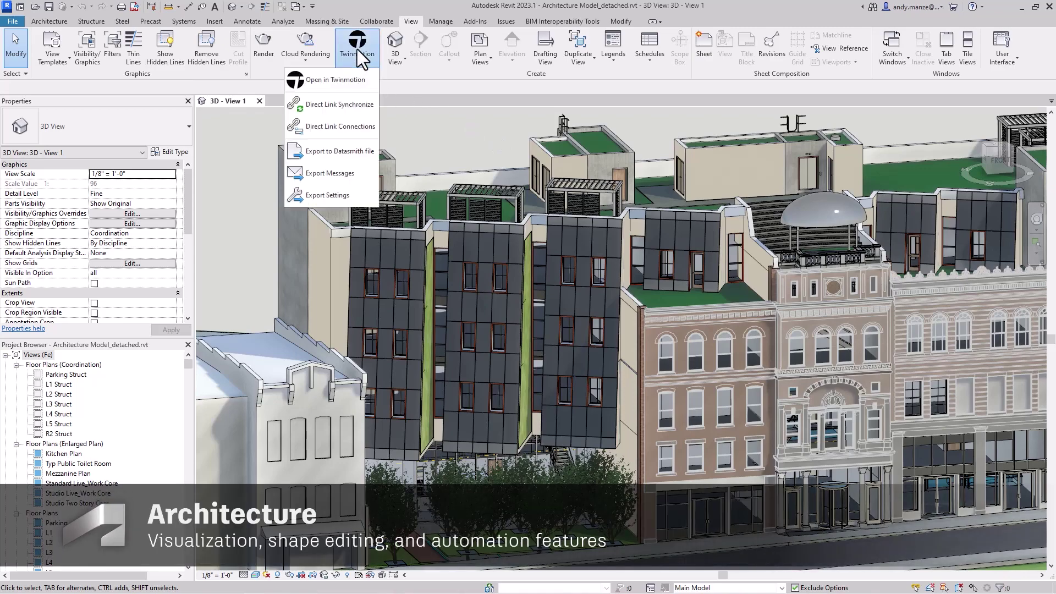
Open the street model in Twinmotion and slide Weather toward sunnier, brighter conditions
click(353, 80)
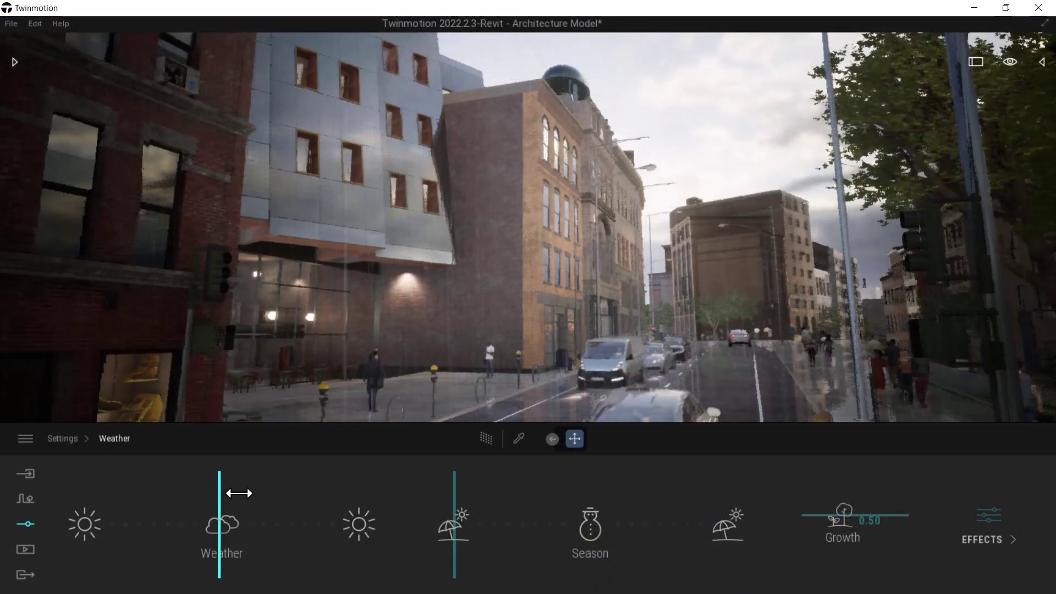
drag(239, 493, 288, 495)
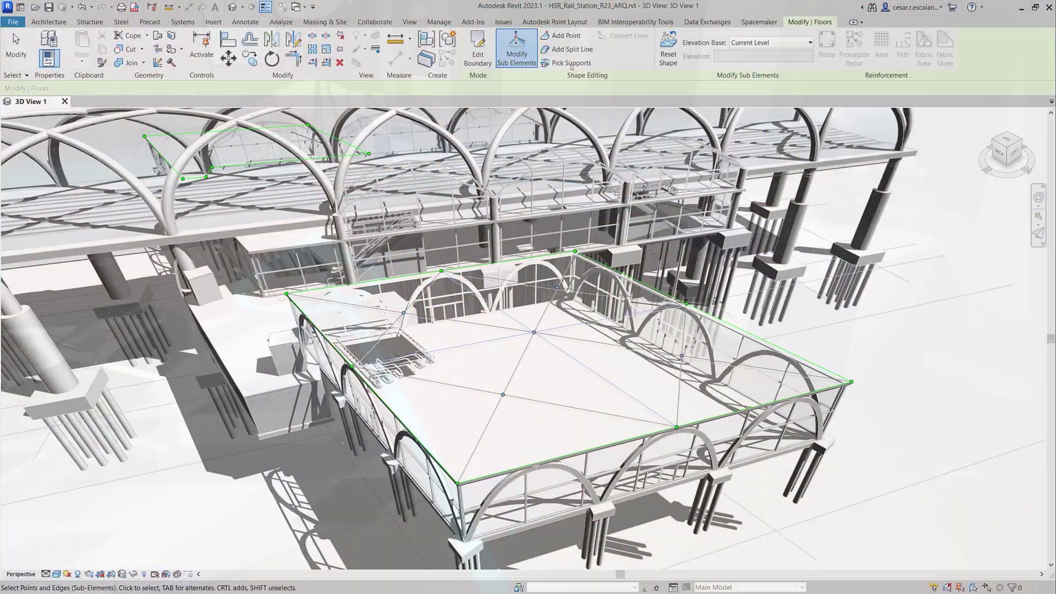
Set the floor's centre vertex elevation base to Survey Point and exit shape editing
click(503, 394)
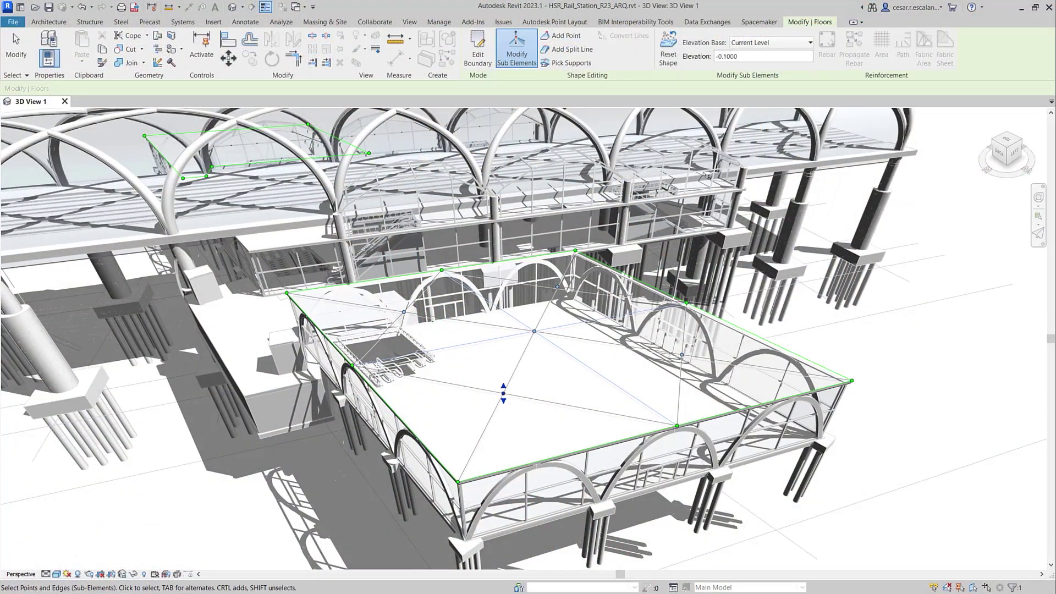
click(770, 43)
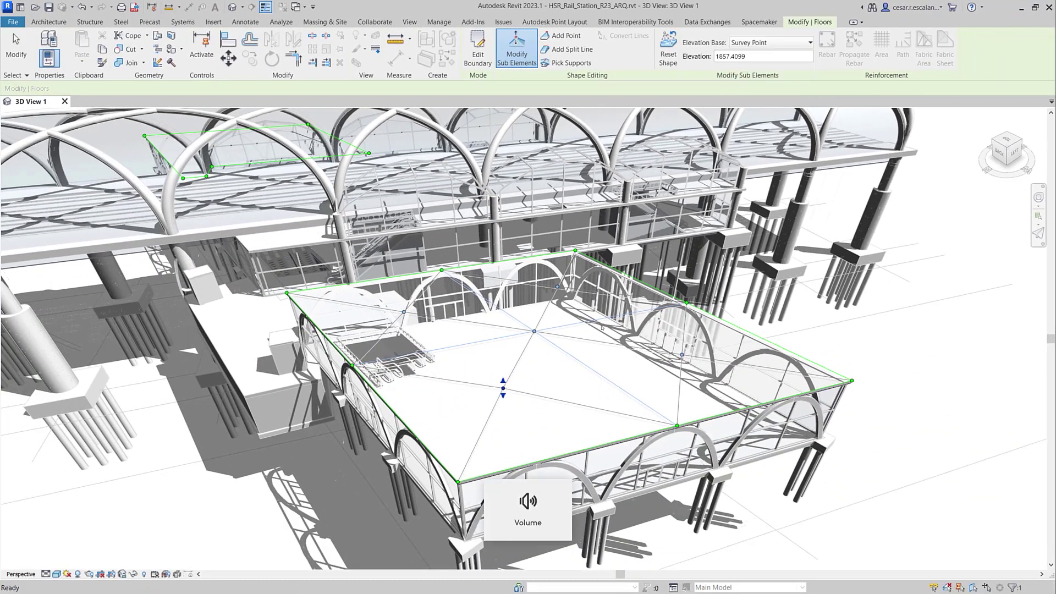
key(Escape)
key(Escape)
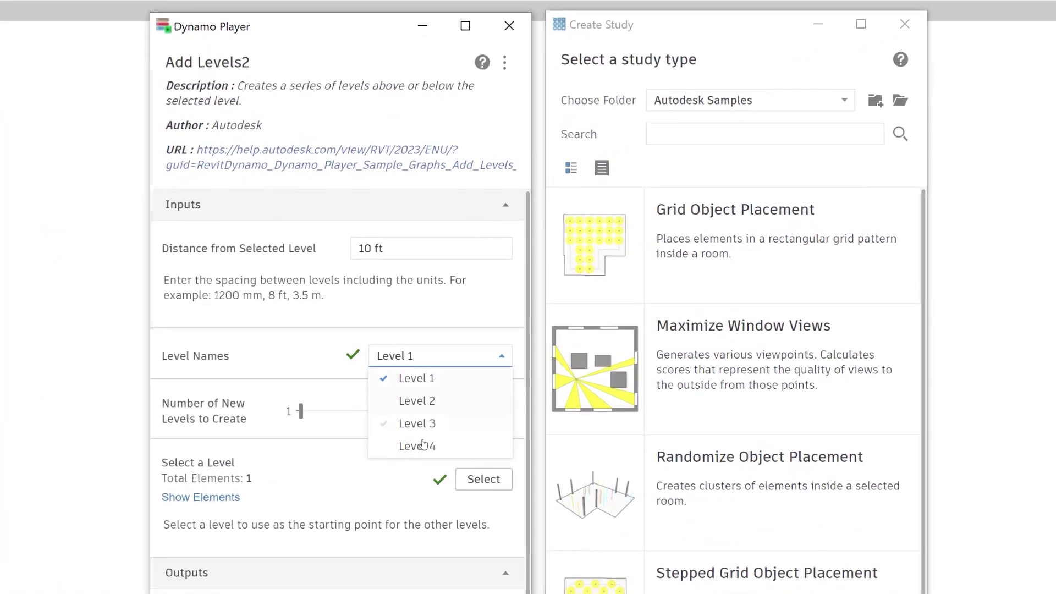
Pick Level 4 in Add Levels, set the study folder to Custom_Analysis, and pan the graph
click(421, 447)
click(832, 100)
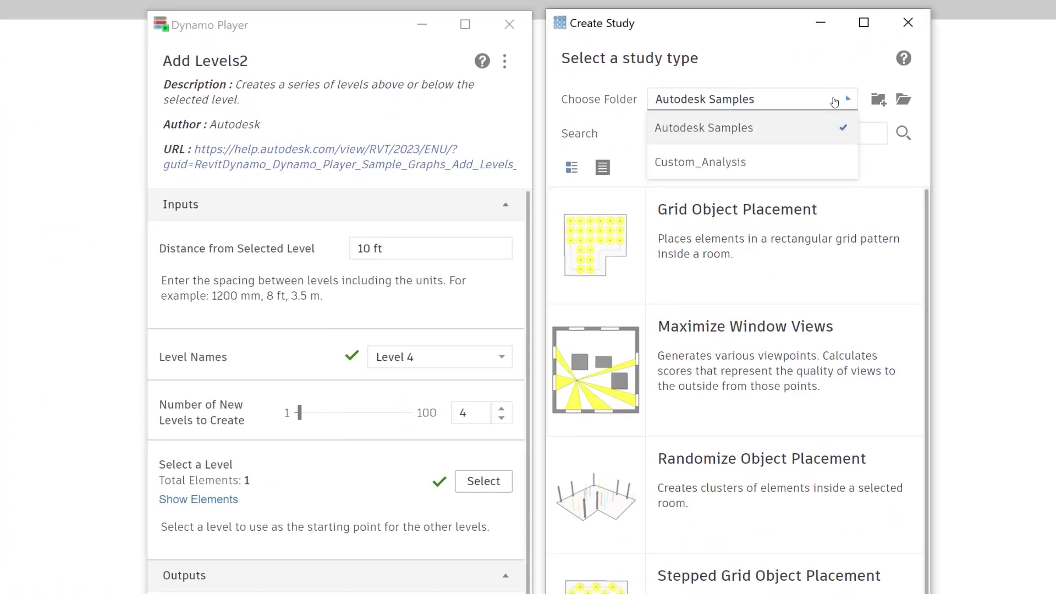
click(726, 163)
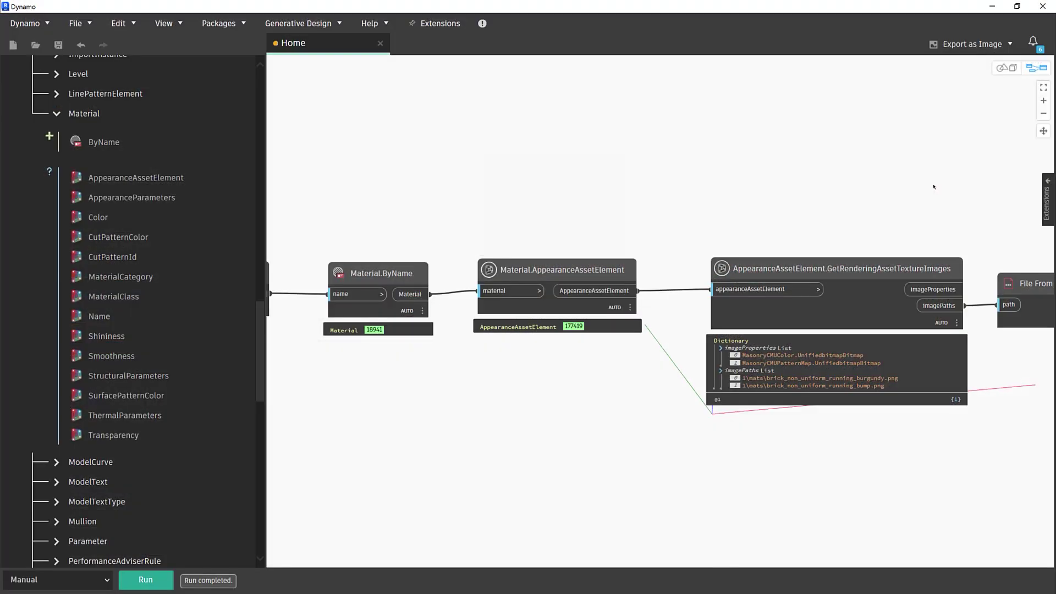
middle_drag(933, 183, 540, 188)
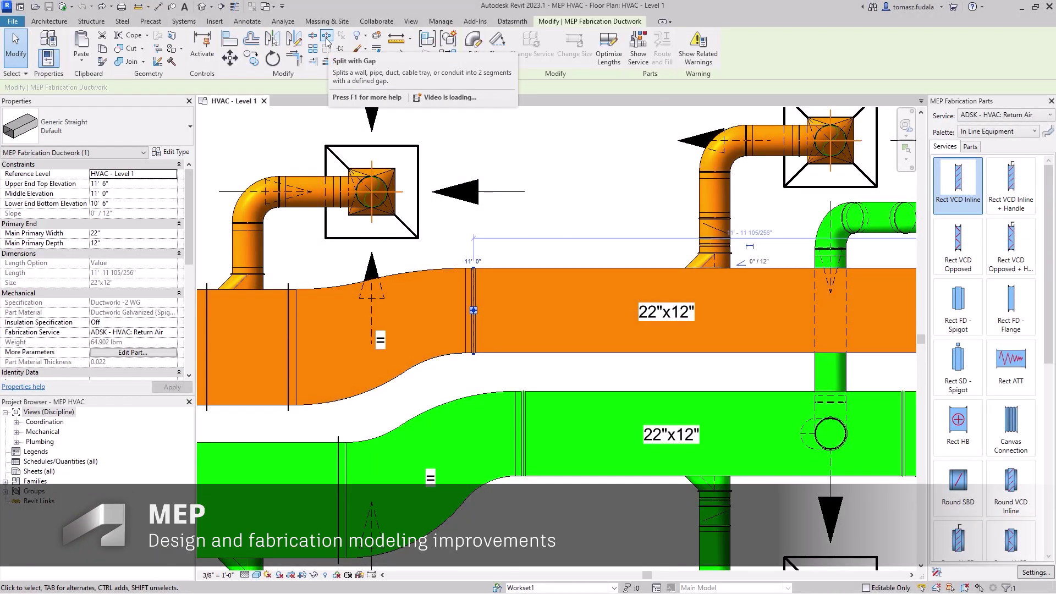
Split the orange duct with a 1' gap and insert a Rect VCD Inline damper
click(327, 39)
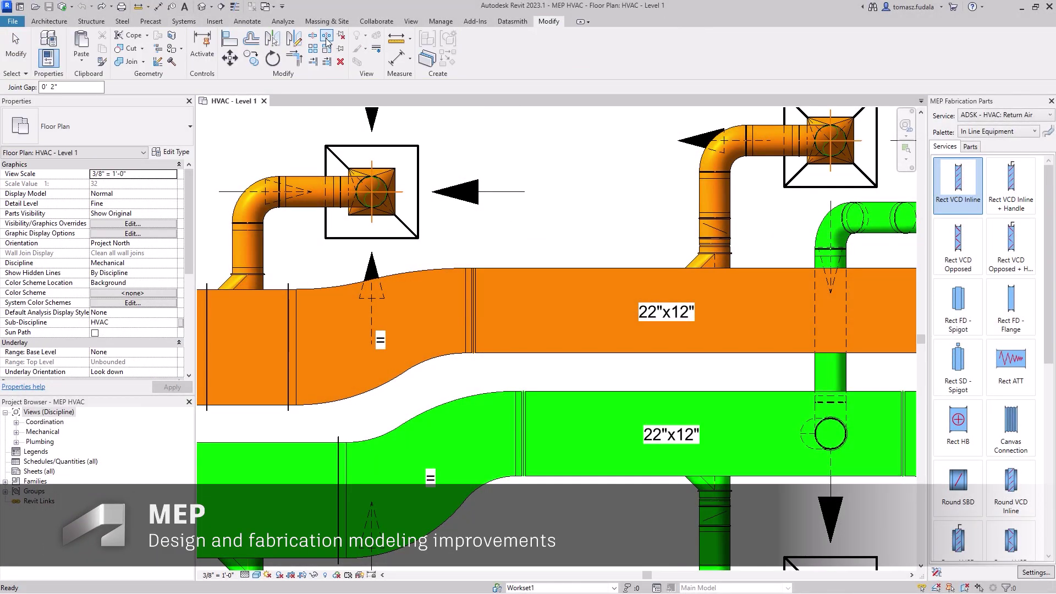
click(75, 87)
text(1)
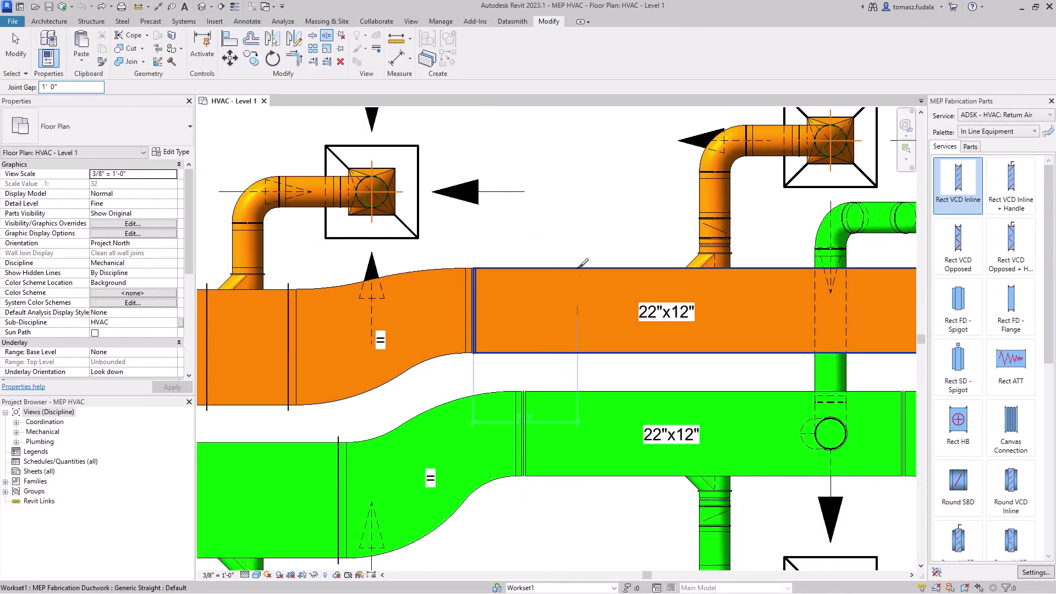
click(590, 265)
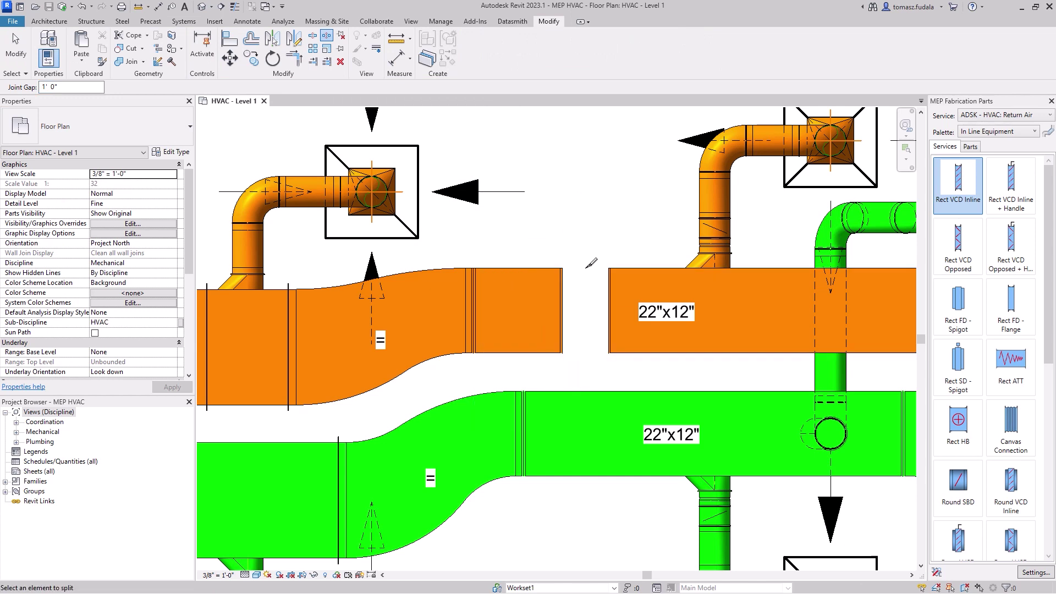
click(958, 185)
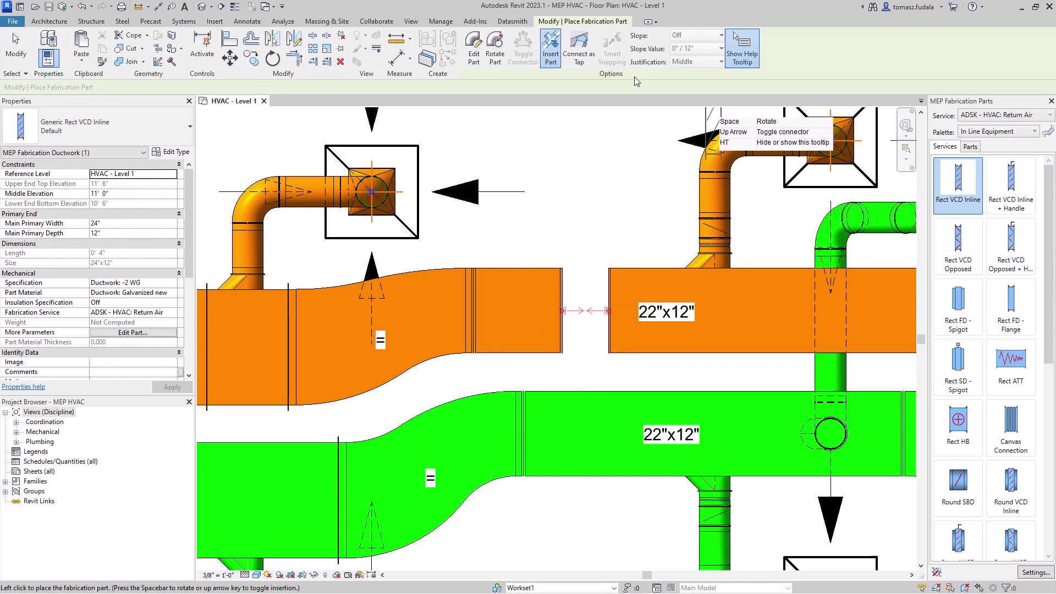
click(607, 312)
click(583, 373)
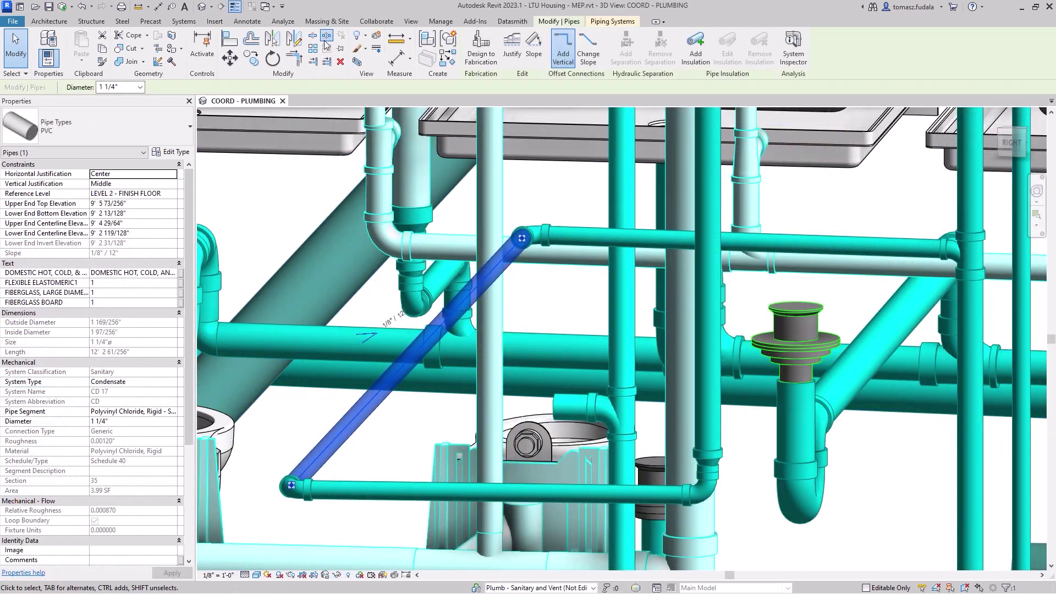
Raise the upper diagonal pipe and draw a new pipe from the lower pipe's end to the fitting
click(327, 40)
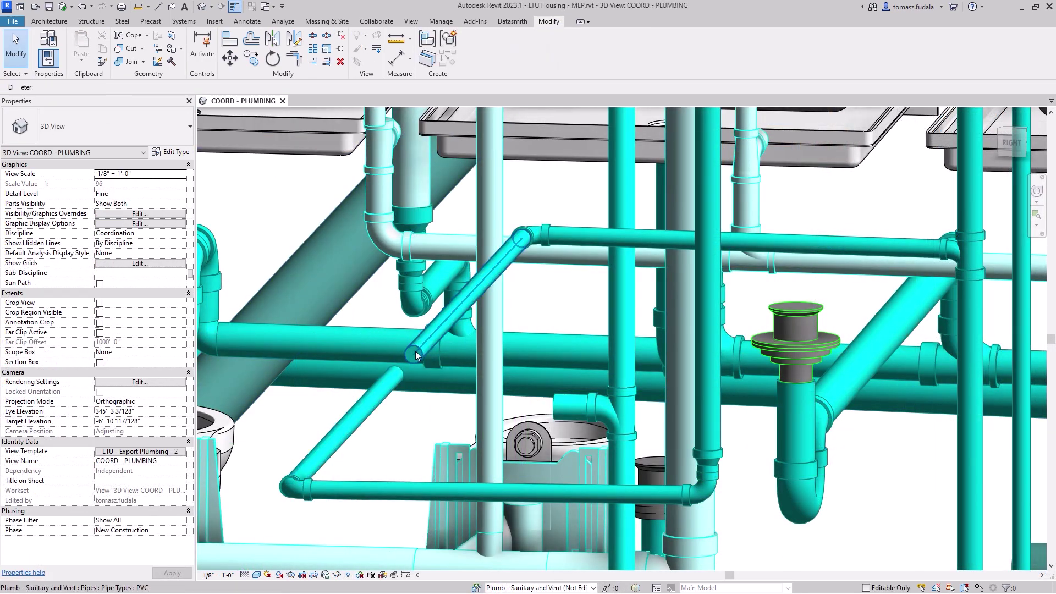
click(416, 355)
click(578, 512)
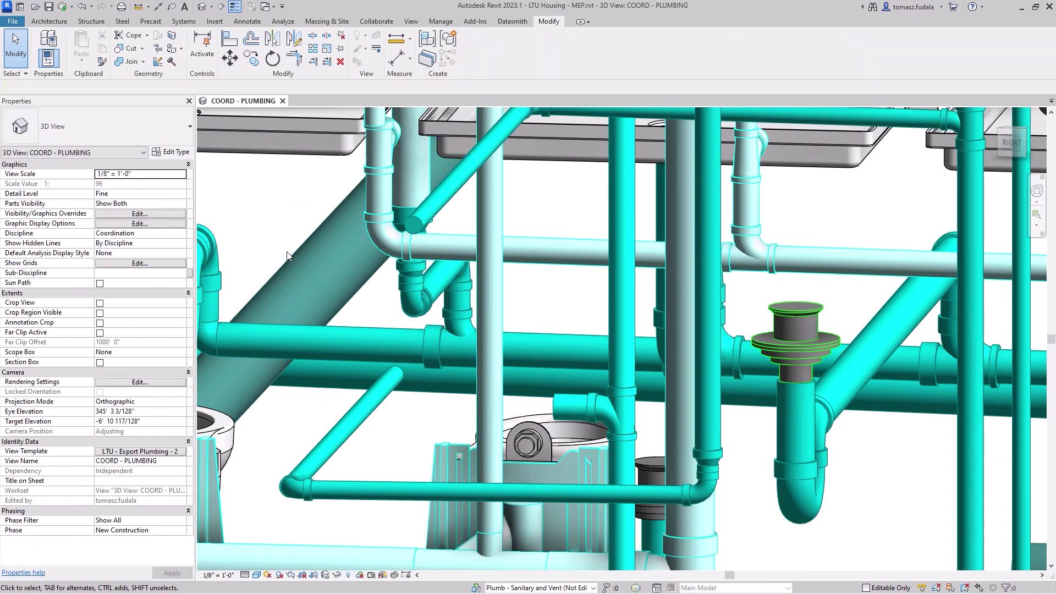
click(370, 418)
right_click(395, 377)
click(462, 329)
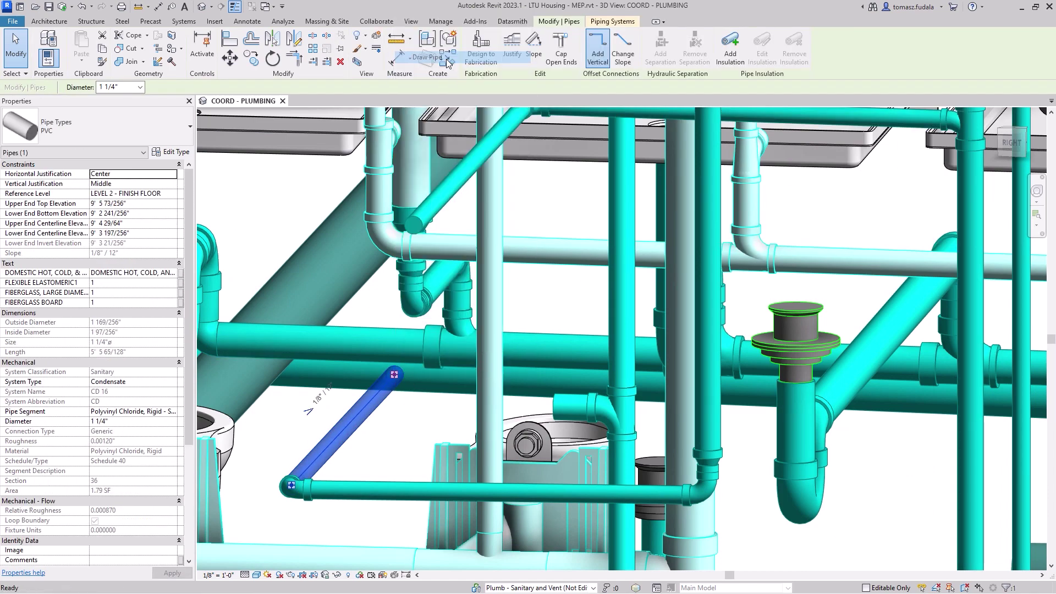
click(414, 225)
key(Escape)
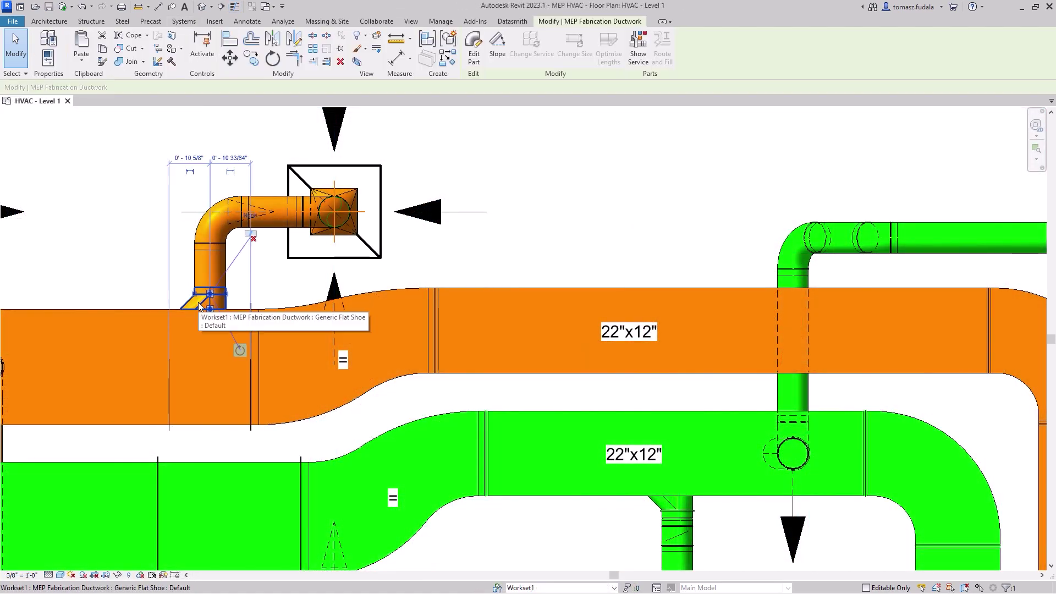
Place two shoe taps on the orange main duct with Create Similar
click(198, 301)
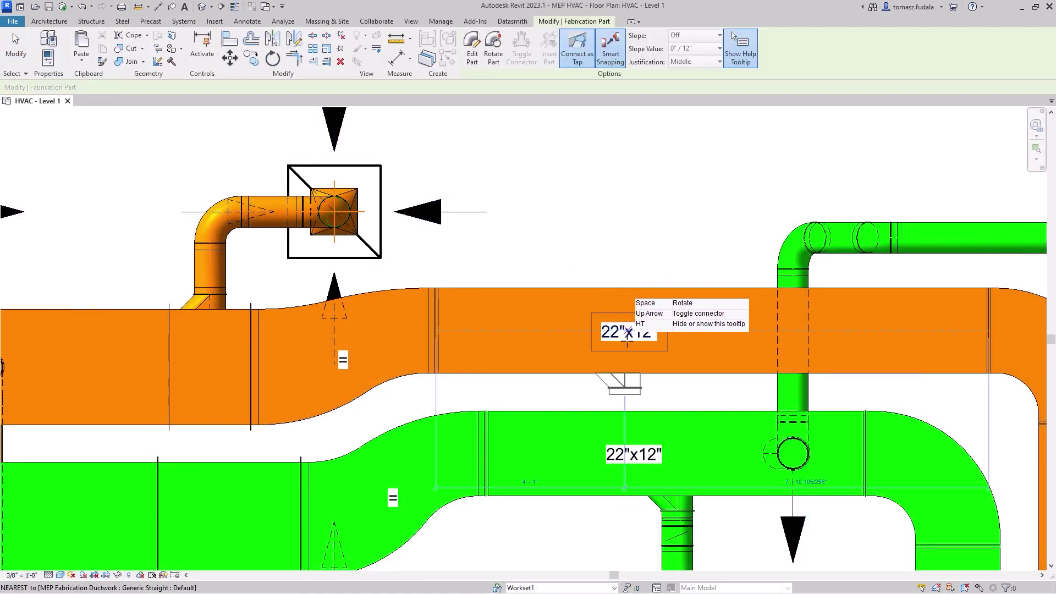
click(624, 376)
click(624, 291)
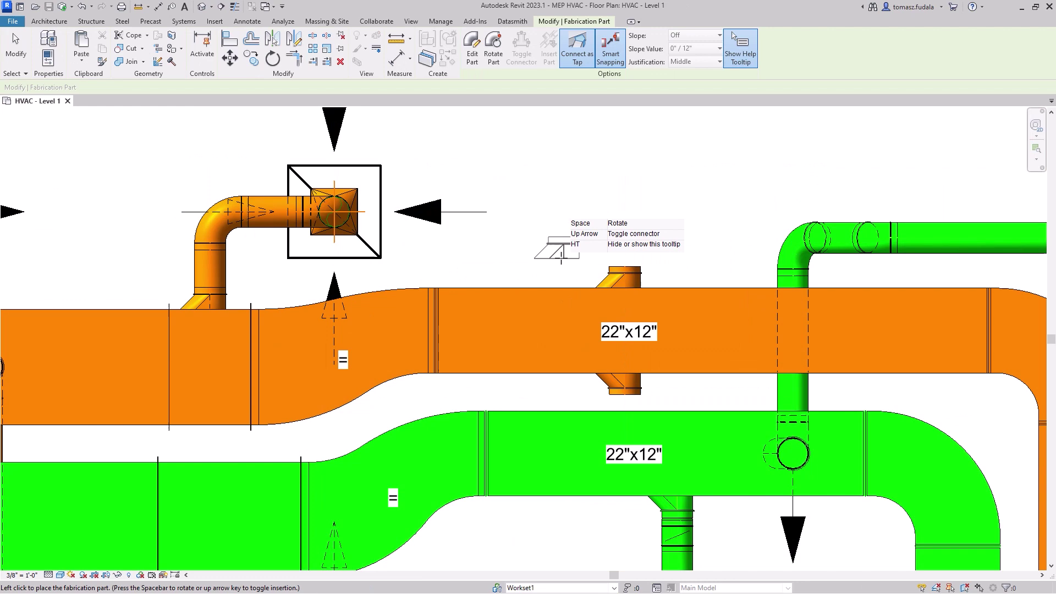
key(Escape)
Route the steam pipe branch with an elbow at a 1:480 downward slope
click(228, 237)
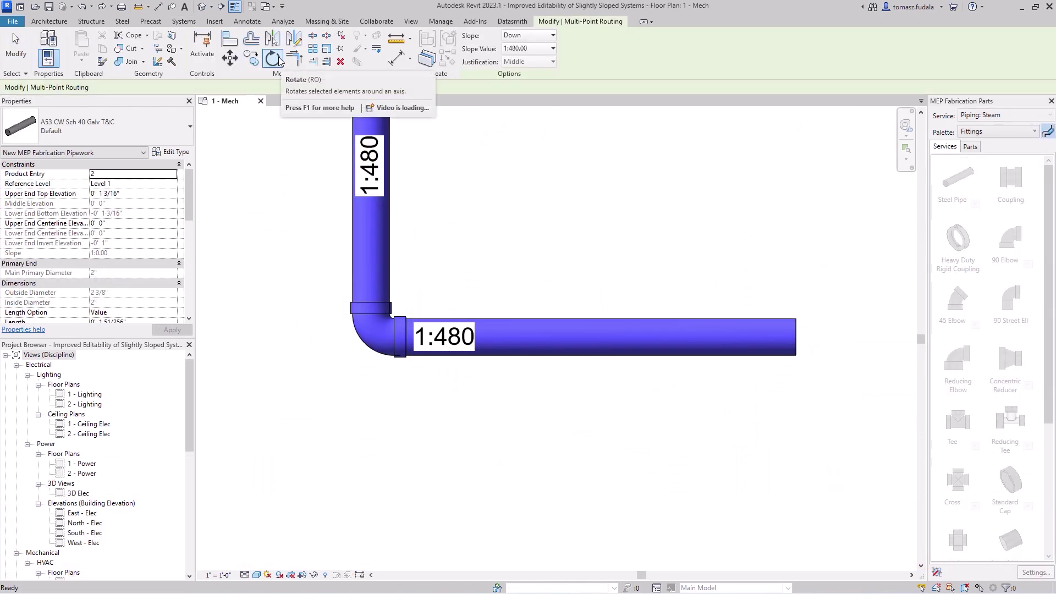
click(642, 516)
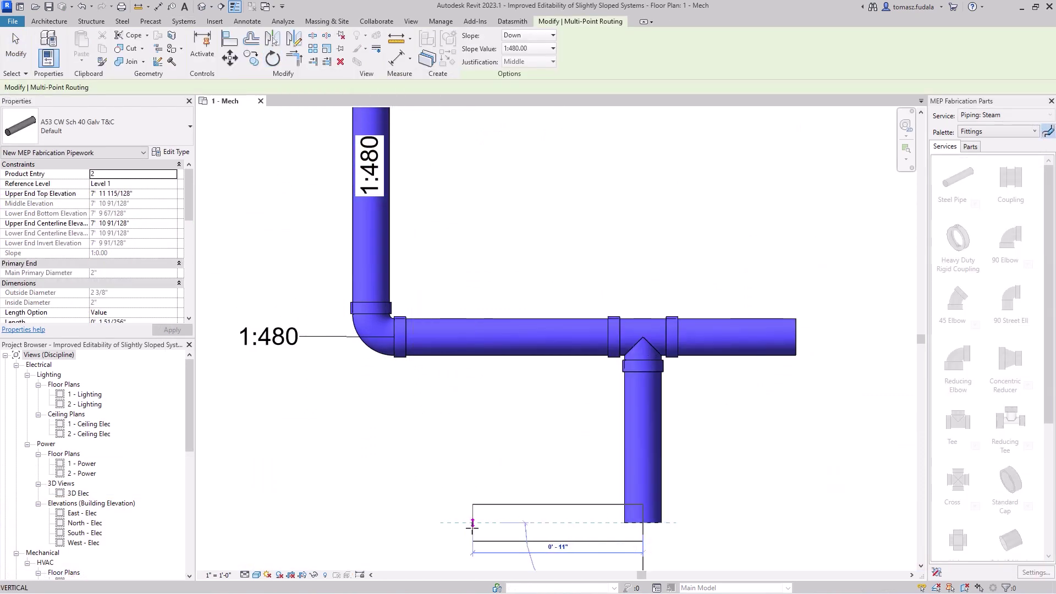
click(466, 528)
click(796, 538)
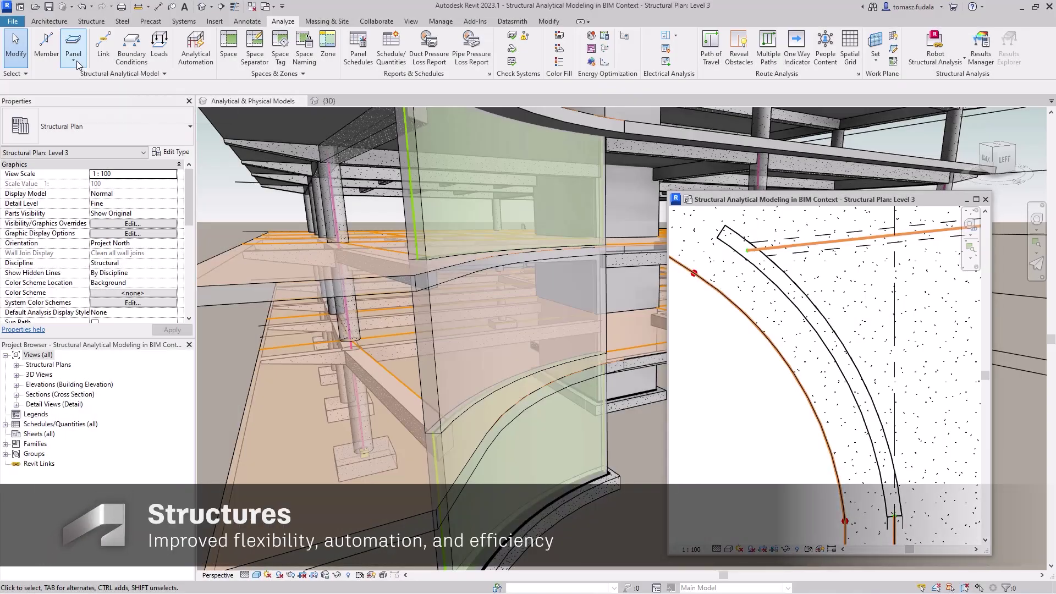
Create an extruded analytical panel along the curved wall and reshape the end arch's apex
click(77, 60)
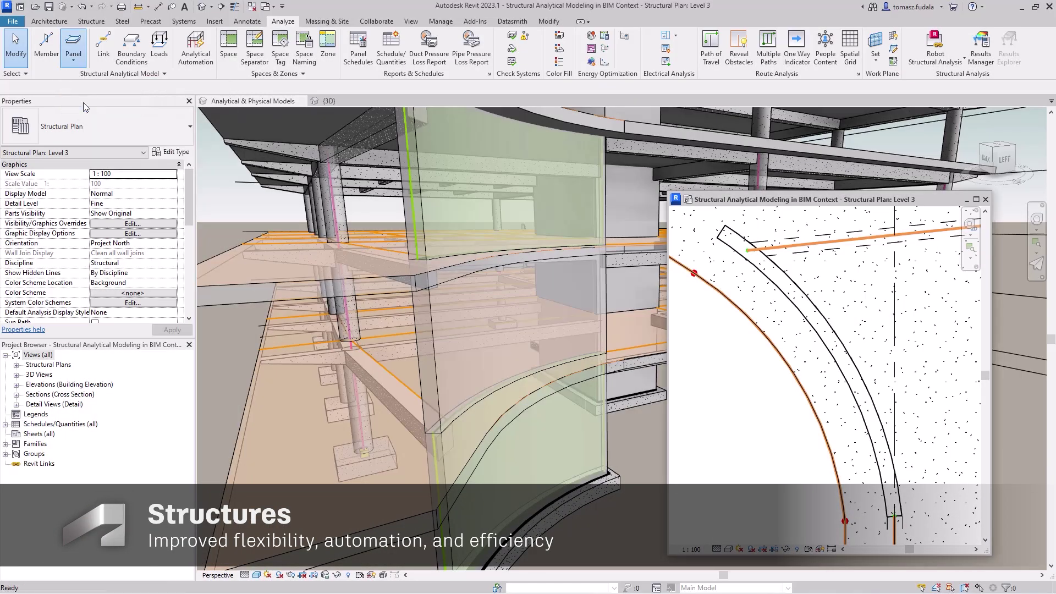
click(83, 102)
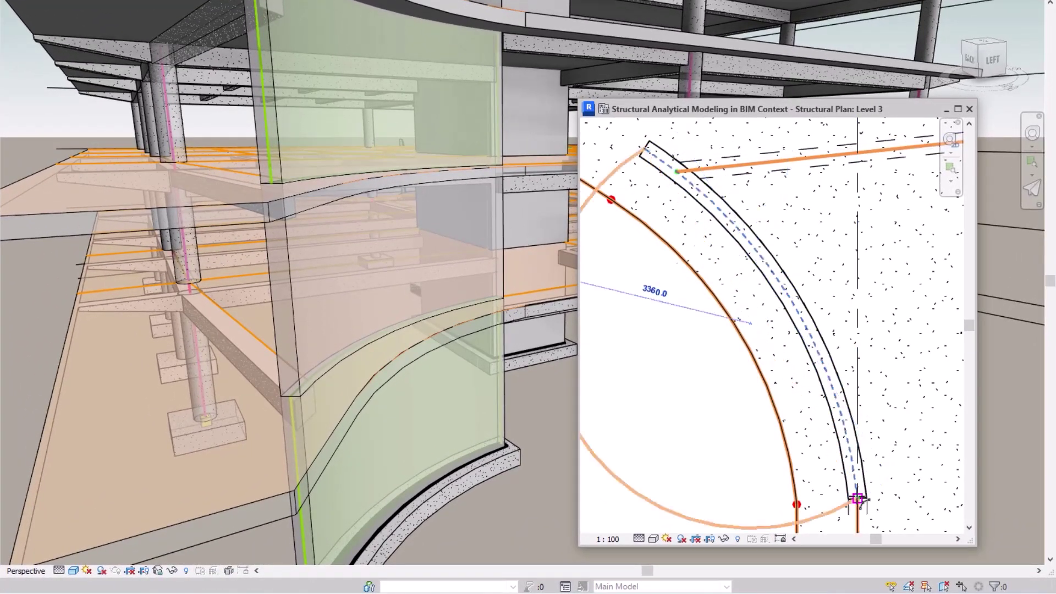
click(793, 299)
key(Escape)
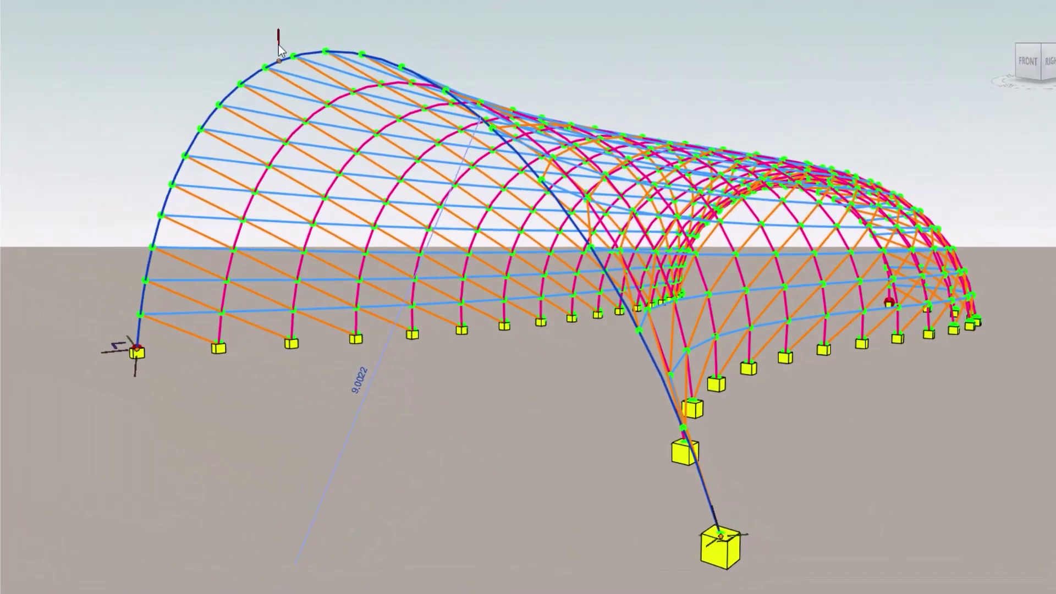
drag(280, 79, 271, 64)
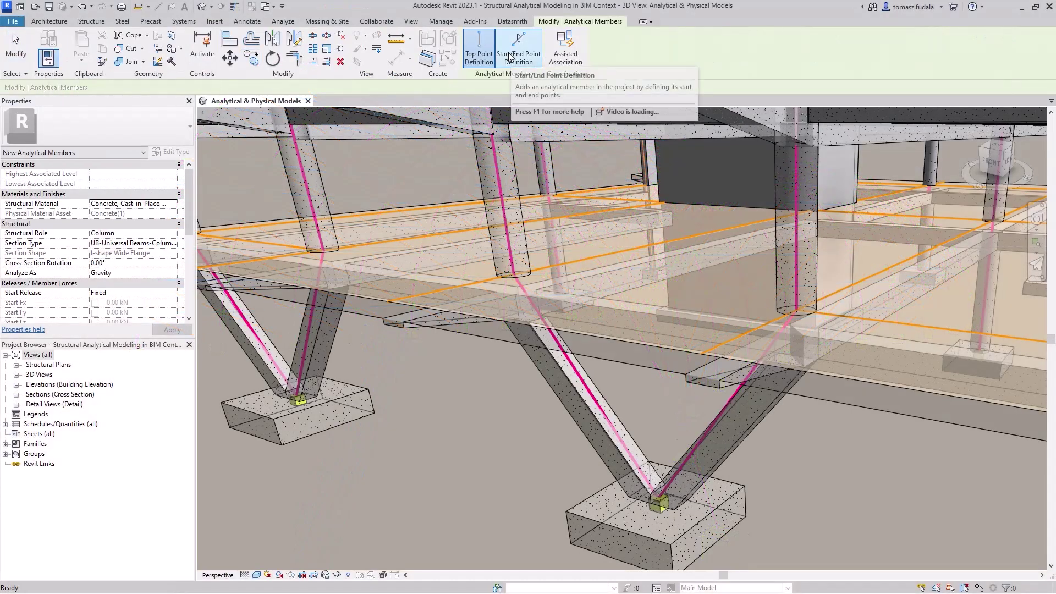
Add an analytical member at the beam endpoint and window-select all 517 analytical elements for conversion
click(328, 249)
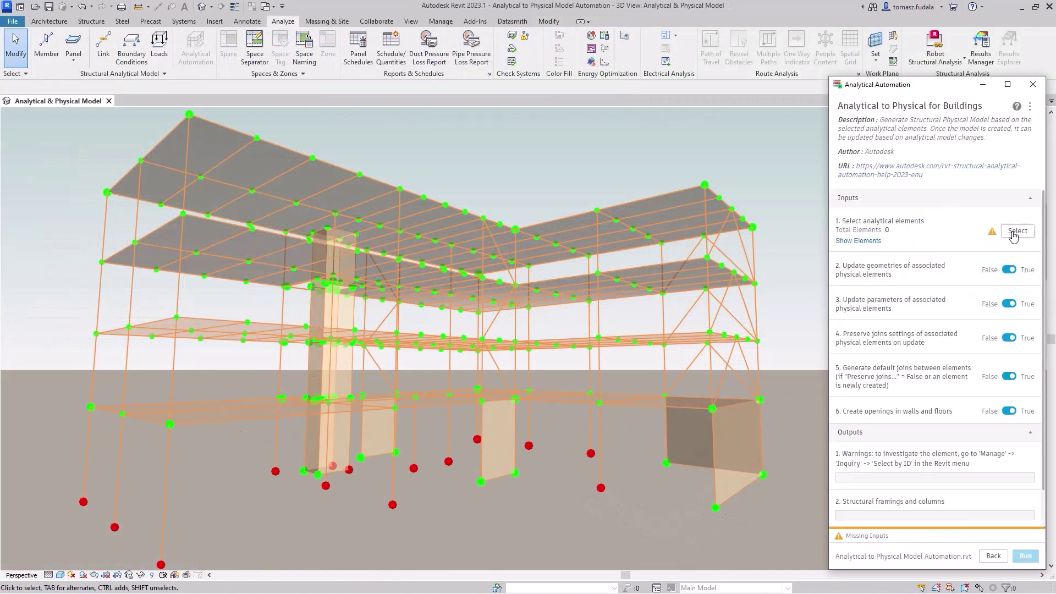
click(1015, 233)
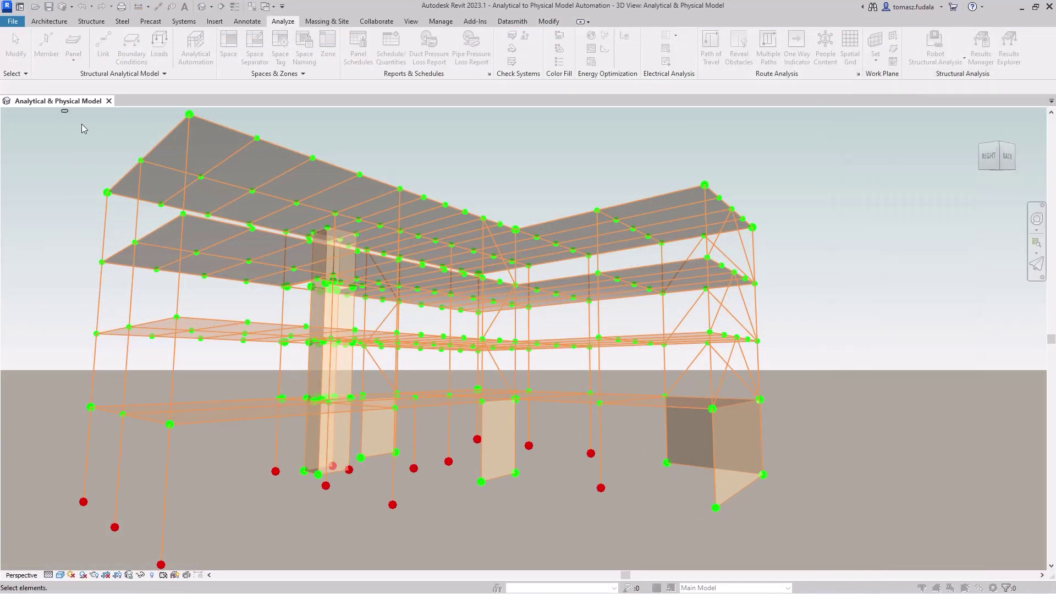
drag(66, 115, 776, 567)
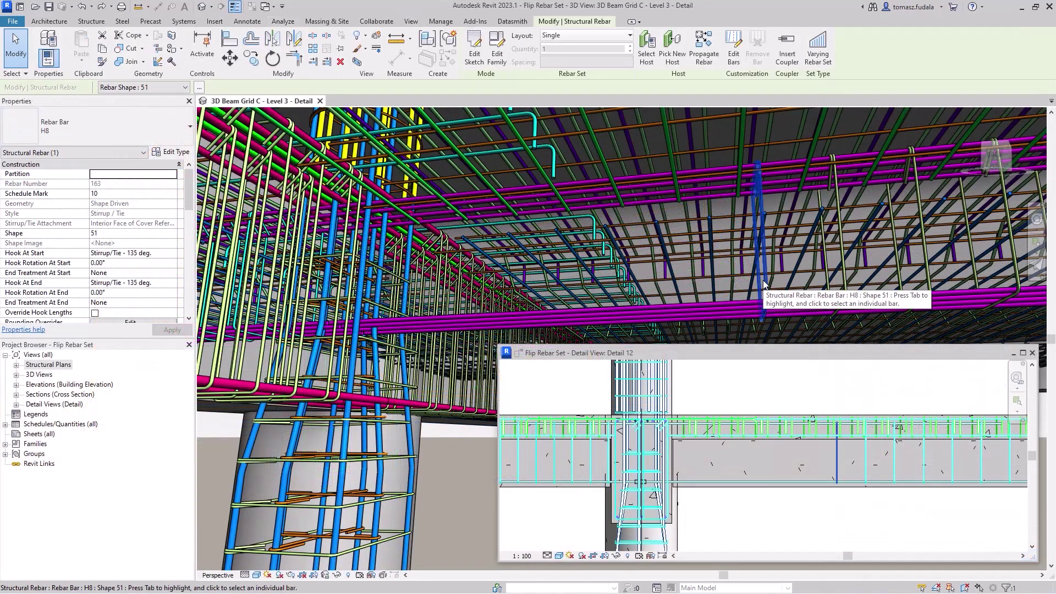
Lay out the stirrup as Number with Spacing: 12 bars at 100 mm, then deselect
click(628, 36)
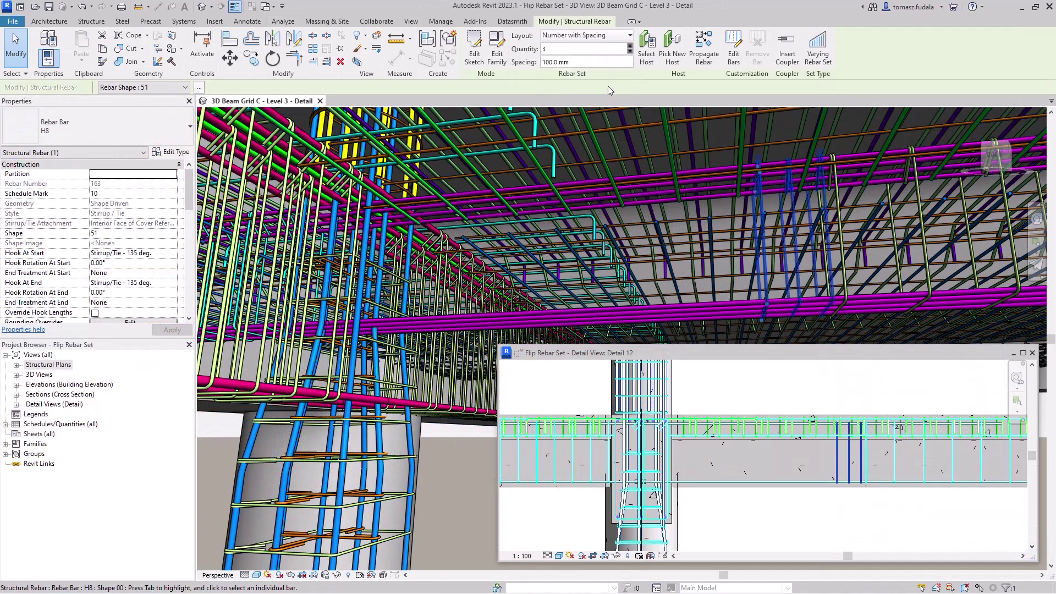
right_click(763, 260)
click(793, 278)
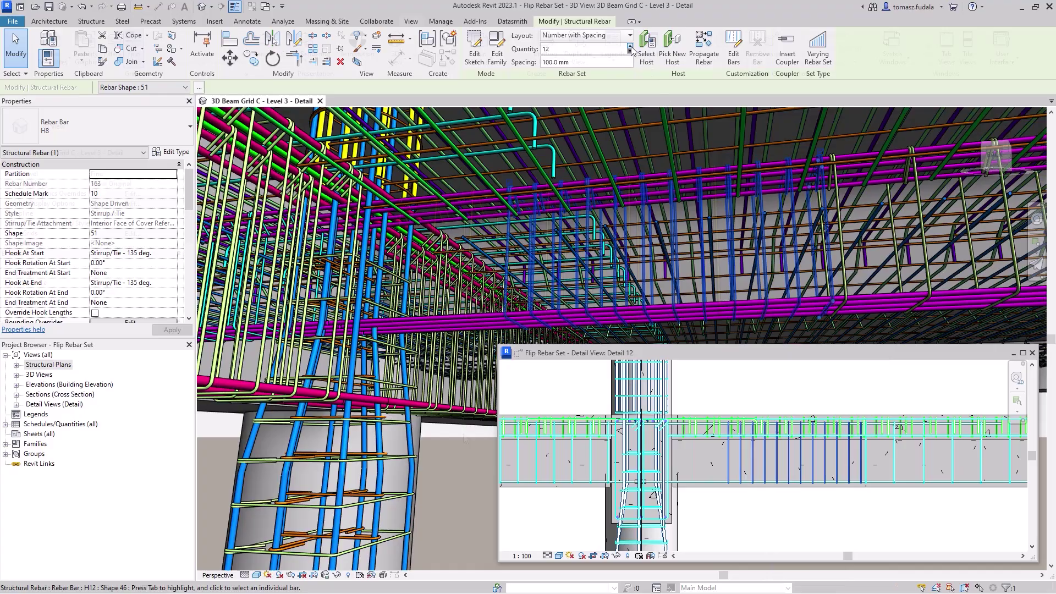
click(463, 434)
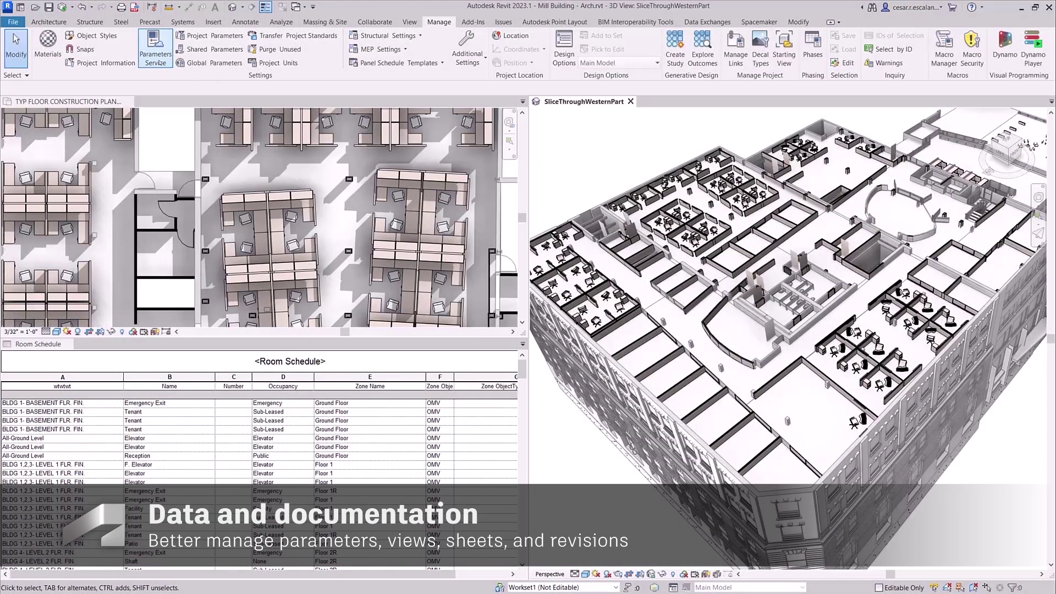
In Parameters Service, filter to Architecture and add Curtain Systems to Hours Passing Solar Access
click(155, 48)
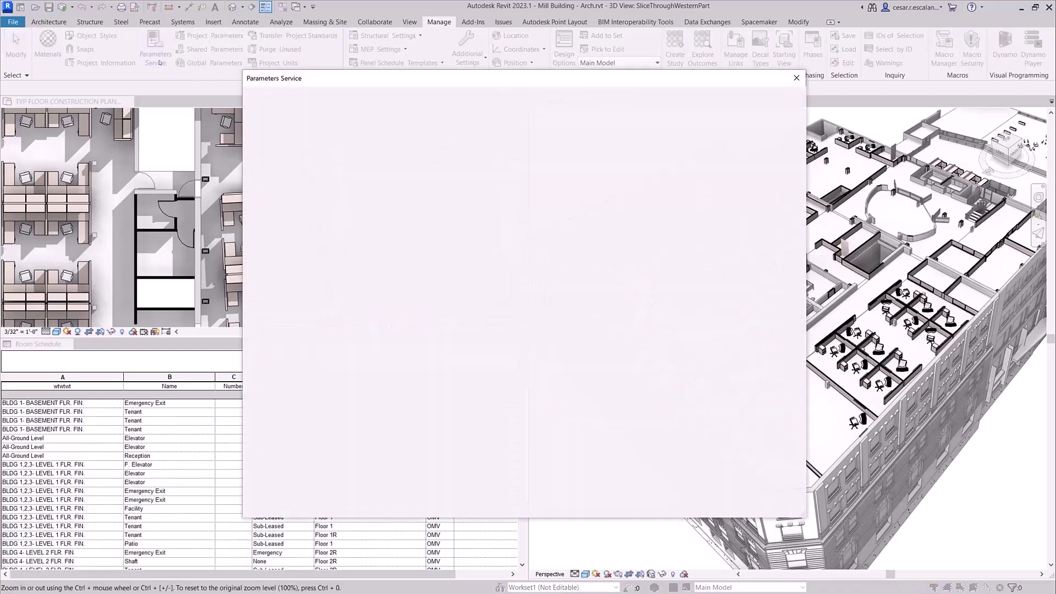
scroll(412, 330, down, 5)
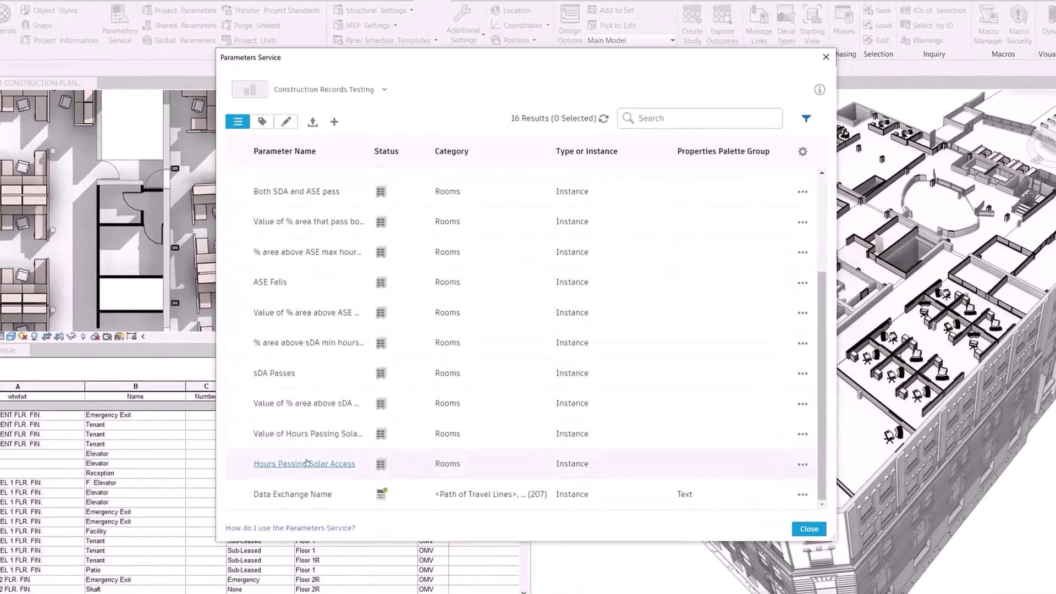
click(322, 463)
click(615, 123)
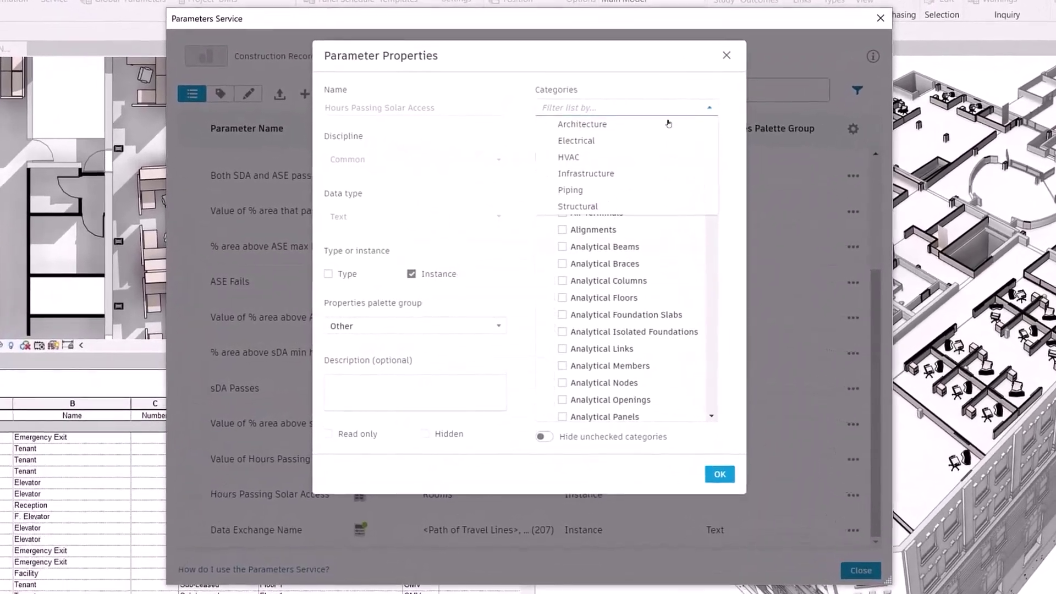
click(578, 136)
scroll(725, 201, down, 5)
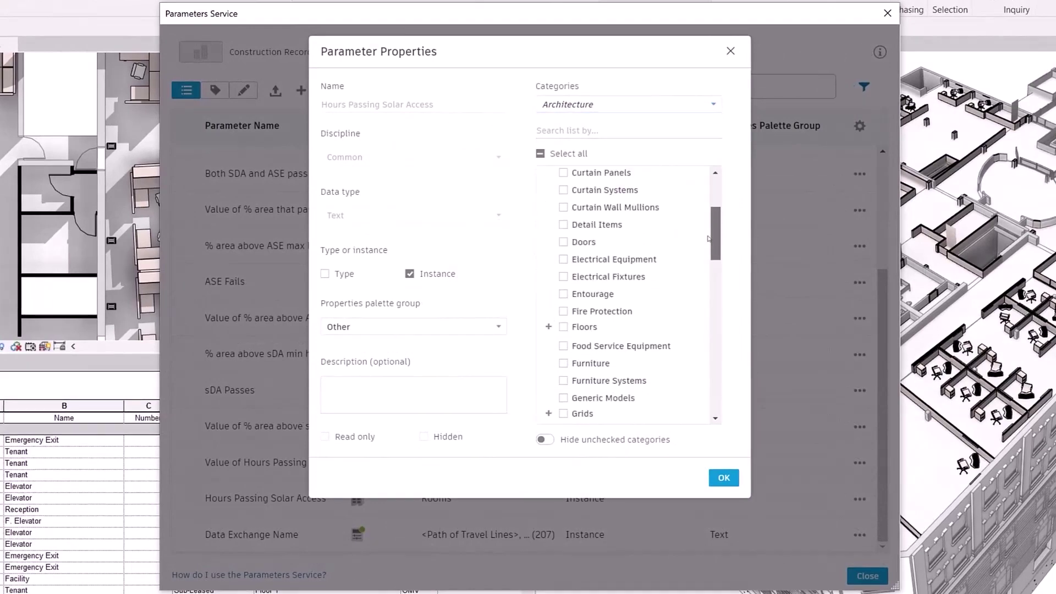
scroll(627, 248, up, 3)
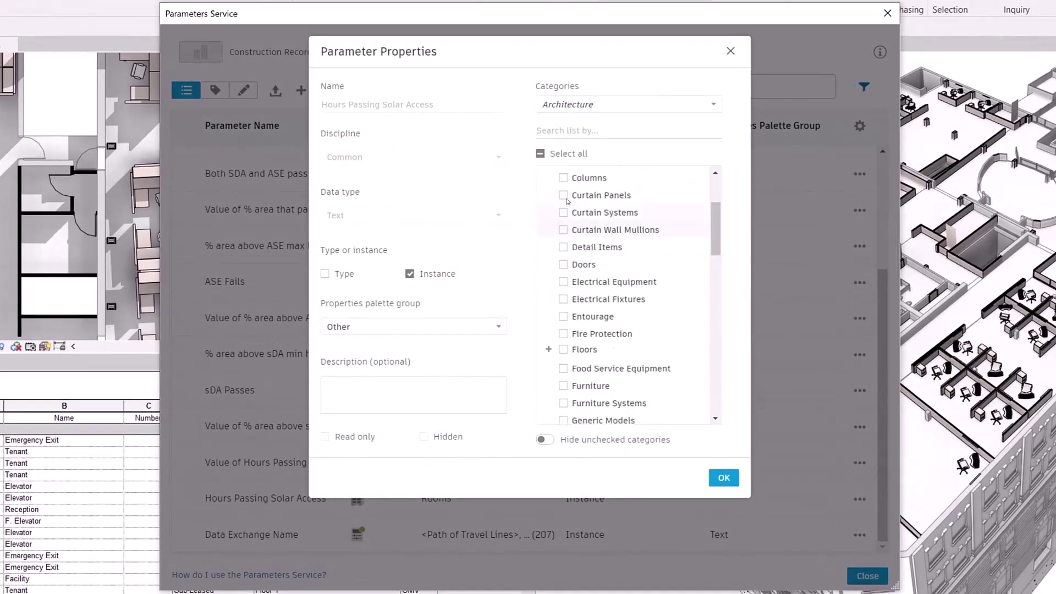
click(722, 477)
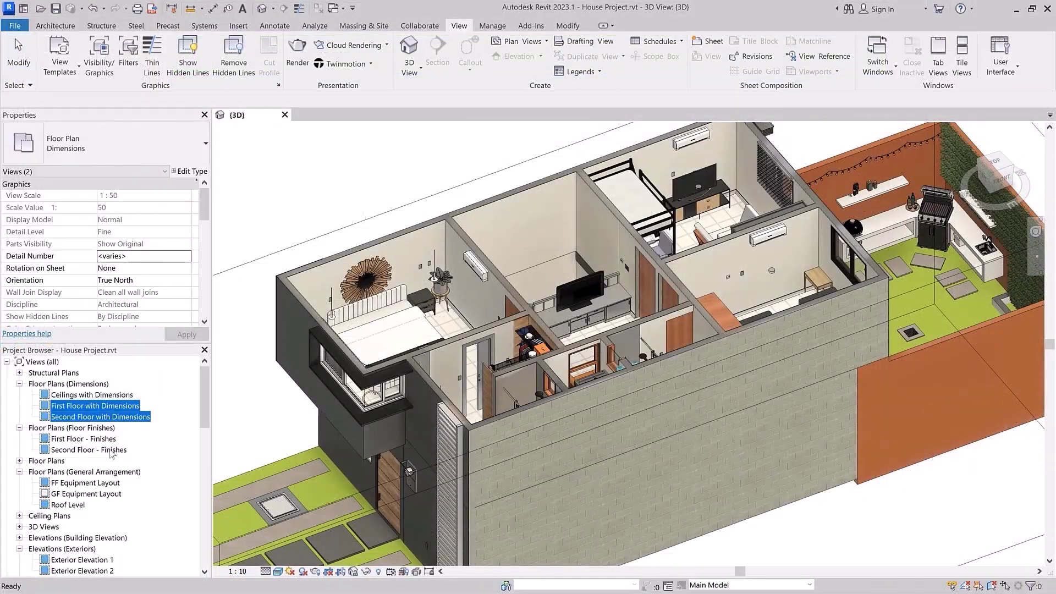
Open the sheets holding the selected views and tile them side by side
ctrl+click(71, 505)
right_click(70, 504)
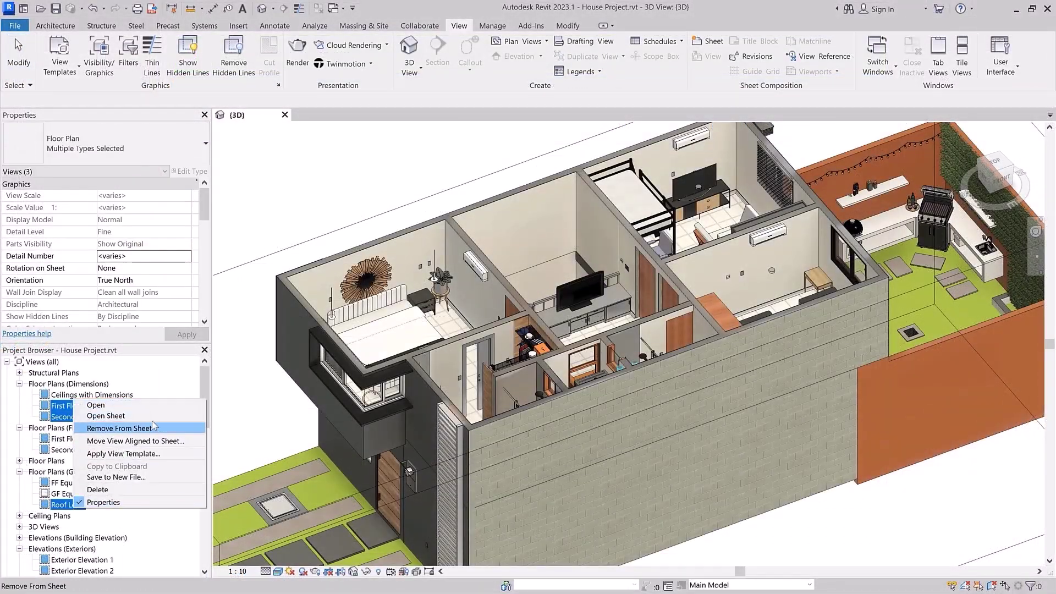
click(107, 415)
click(562, 303)
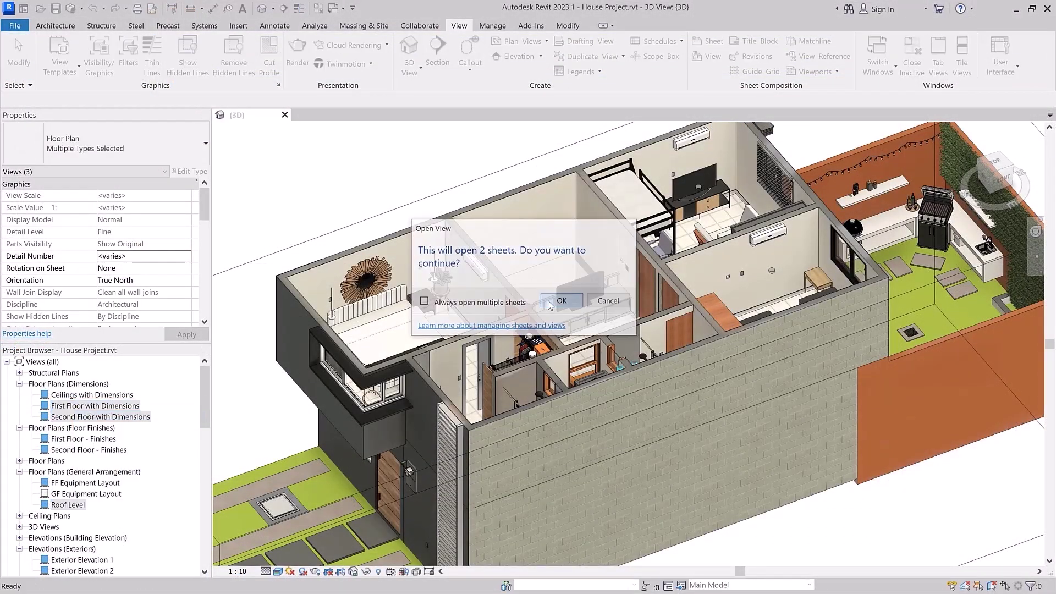
click(961, 62)
Remove the two dimensioned floor plans from their sheet
click(96, 405)
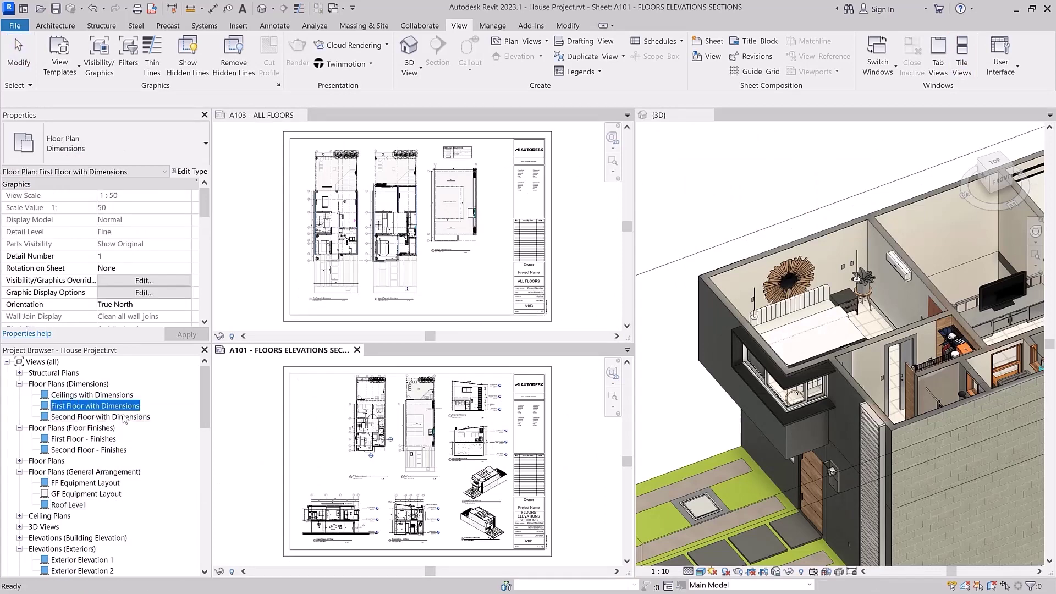
right_click(125, 417)
click(170, 445)
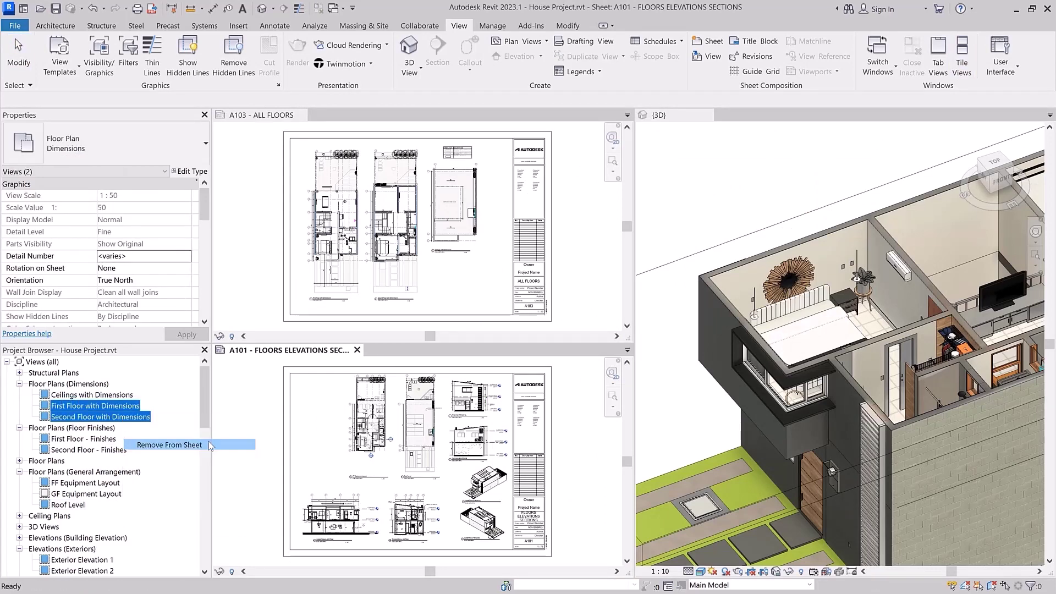
click(561, 304)
Drag the FF Equipment Layout plan and LONGITUDINAL SECTION onto sheet A103
drag(205, 413, 205, 522)
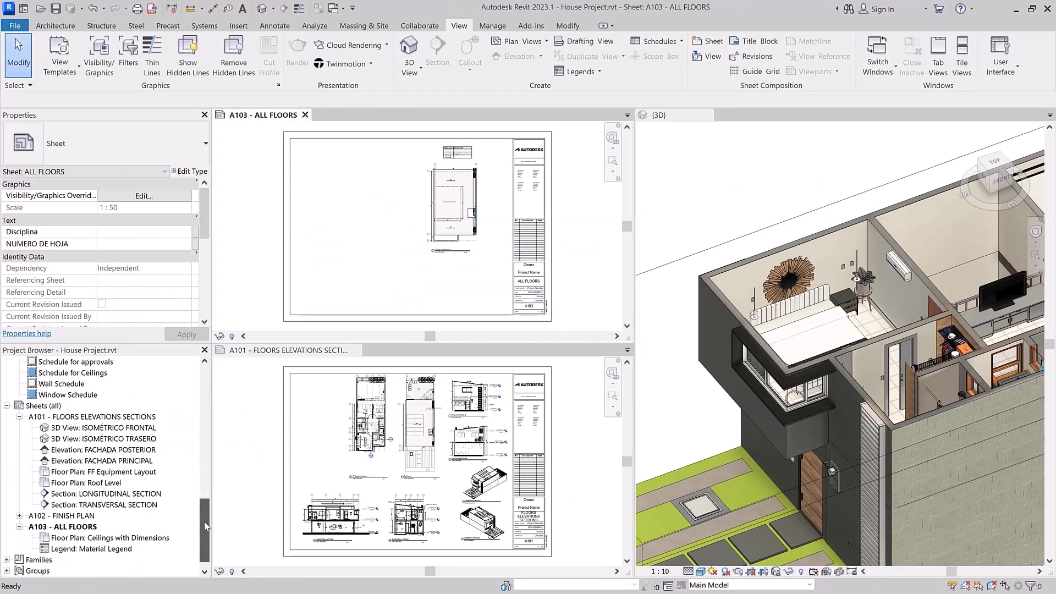
click(99, 472)
ctrl+click(122, 493)
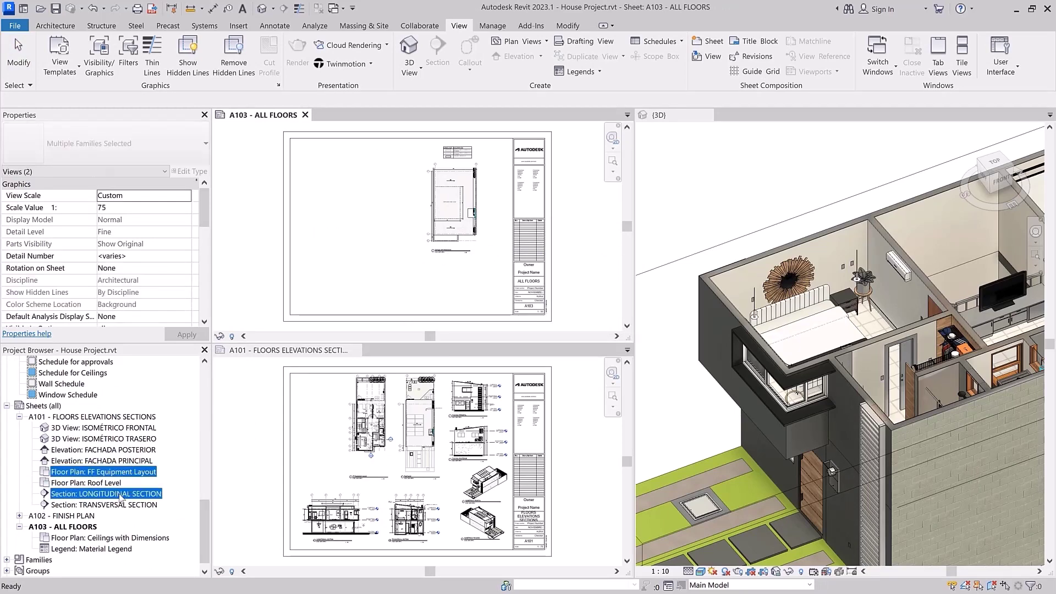
drag(122, 493, 346, 207)
Move two more viewports from A101 to A103, keeping them aligned to the sheet
click(413, 516)
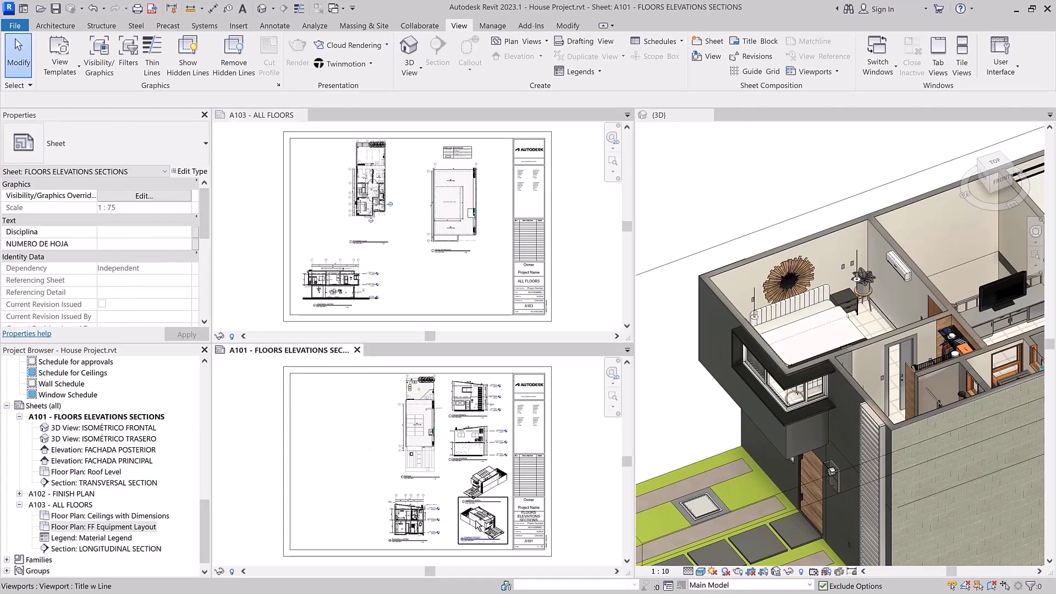
right_click(413, 264)
click(471, 319)
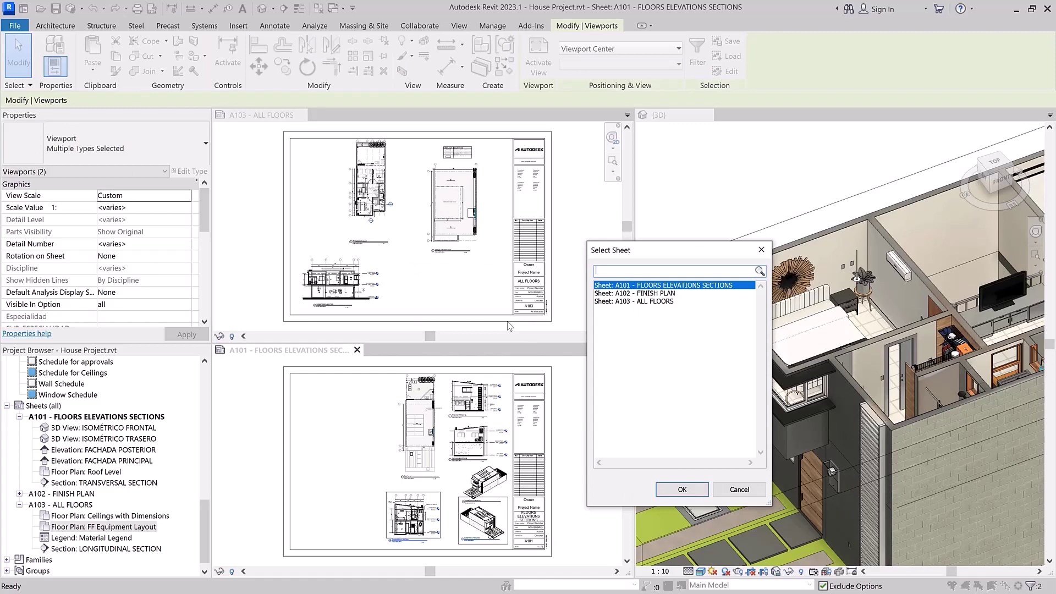
click(682, 489)
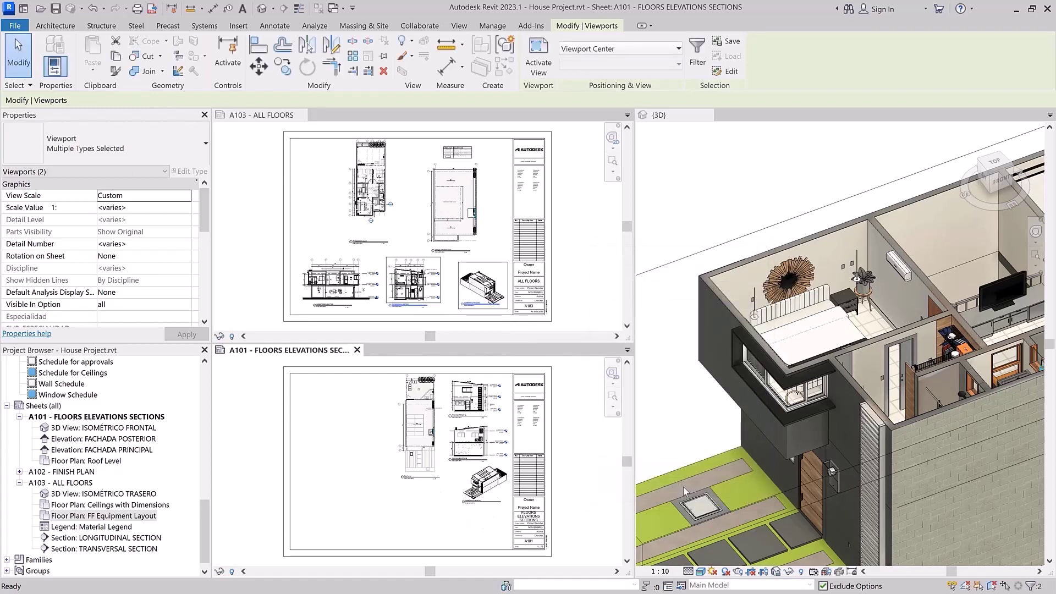
Open Revisions on Sheets for both sheets A101 and A103
ctrl+click(63, 483)
drag(203, 214, 204, 316)
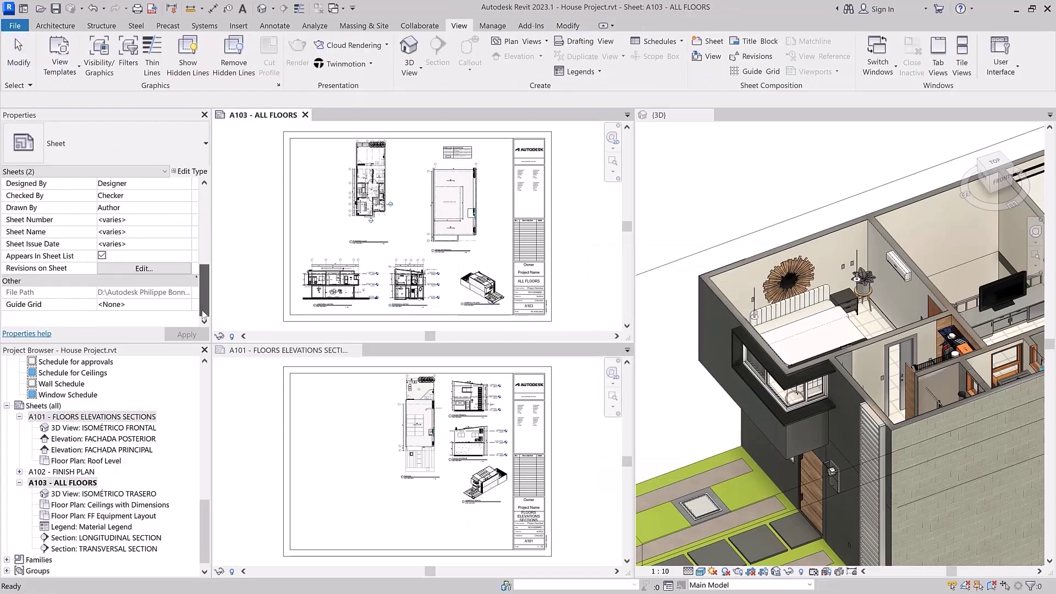
click(144, 269)
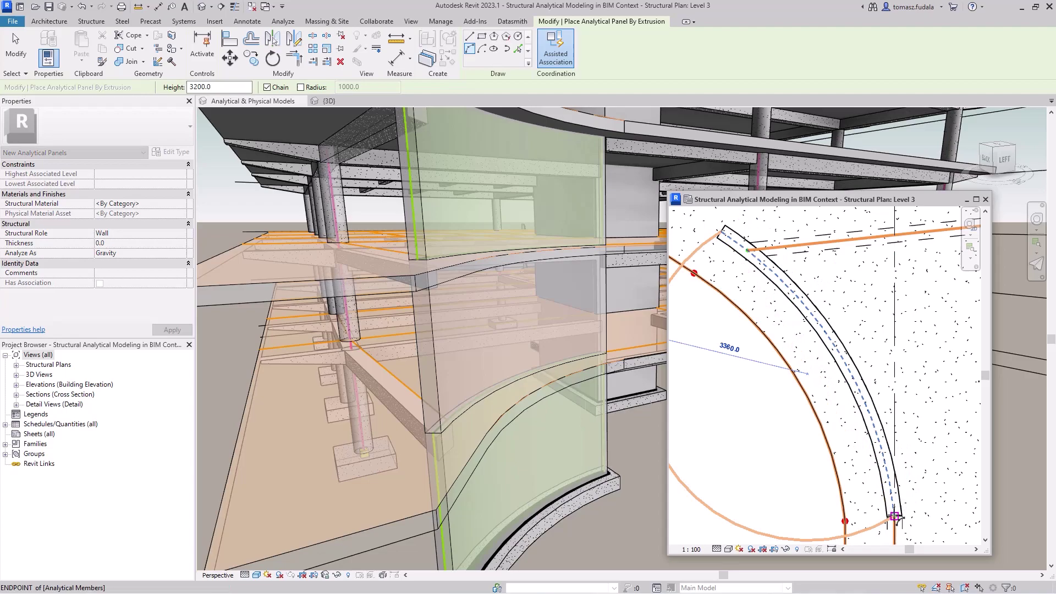
Place the curved panel's arc end point along the Level 3 curved wall
click(844, 360)
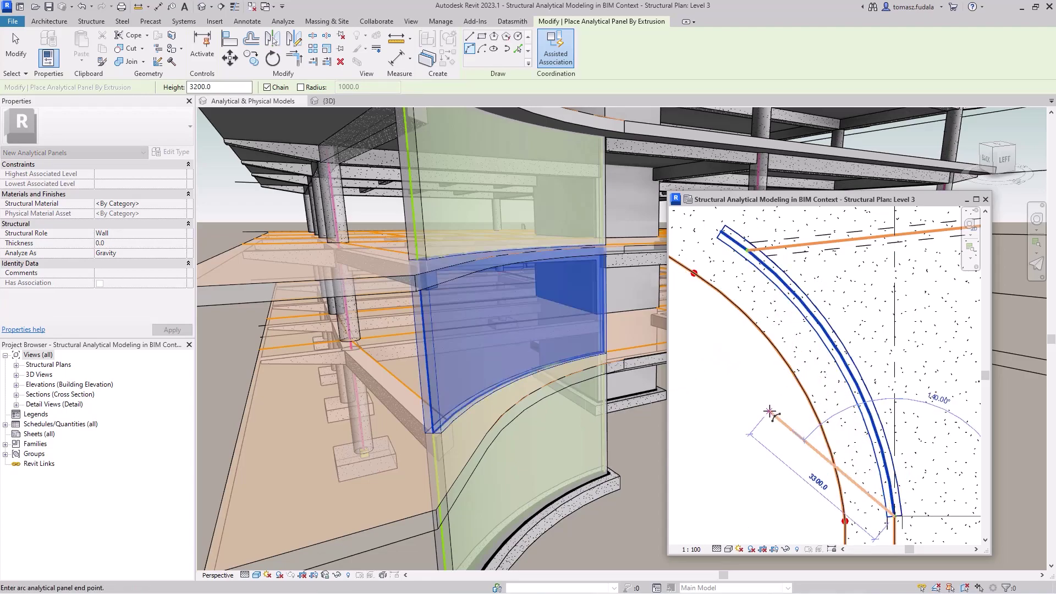